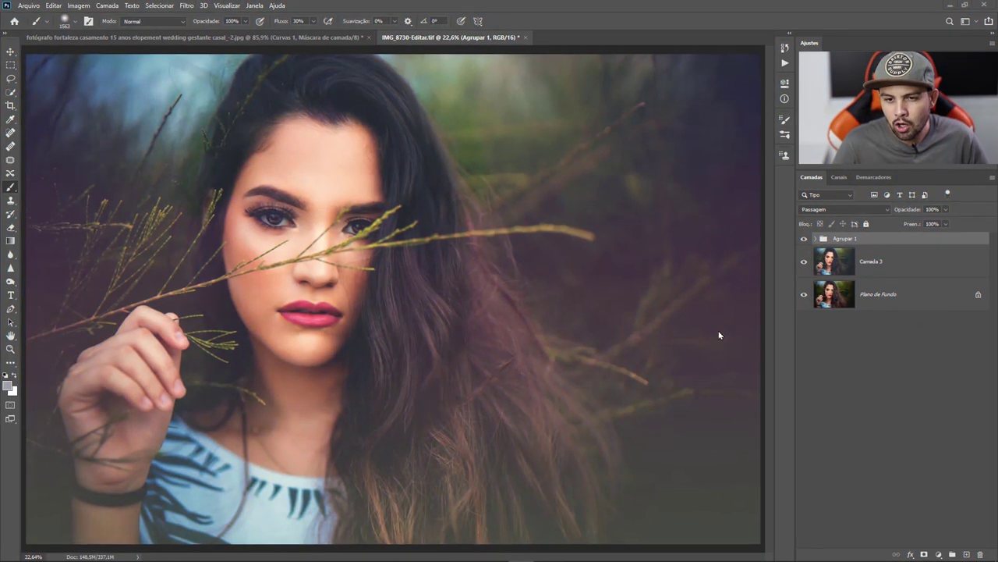
Toggle Agrupar 1 off and on to compare the portrait with and without its purple tint
click(804, 239)
click(805, 239)
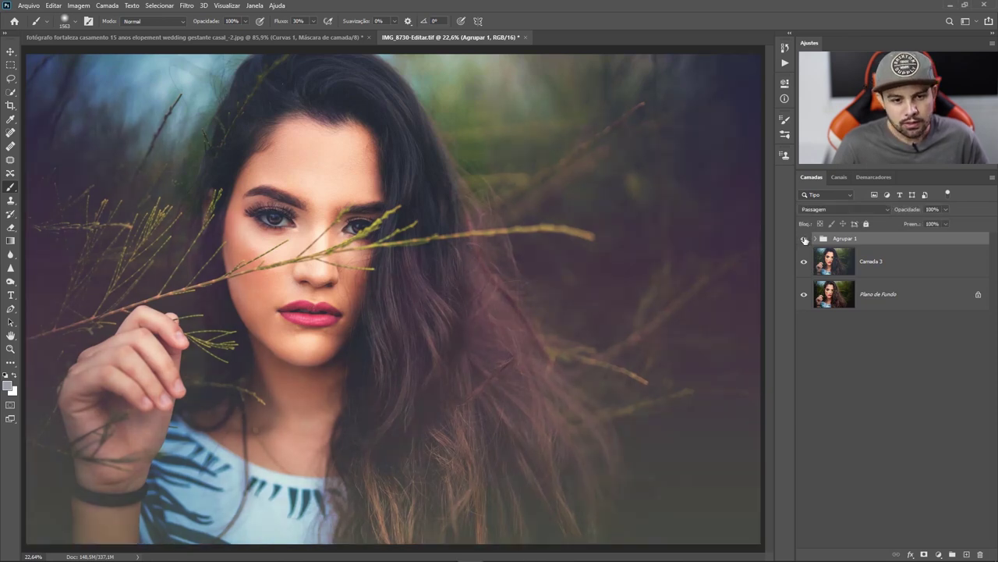
click(804, 239)
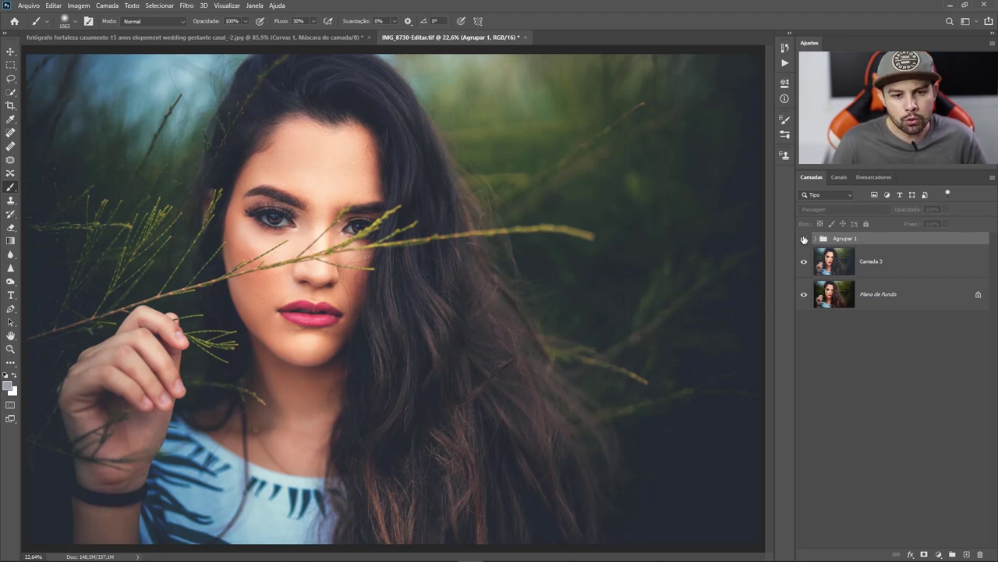
click(804, 239)
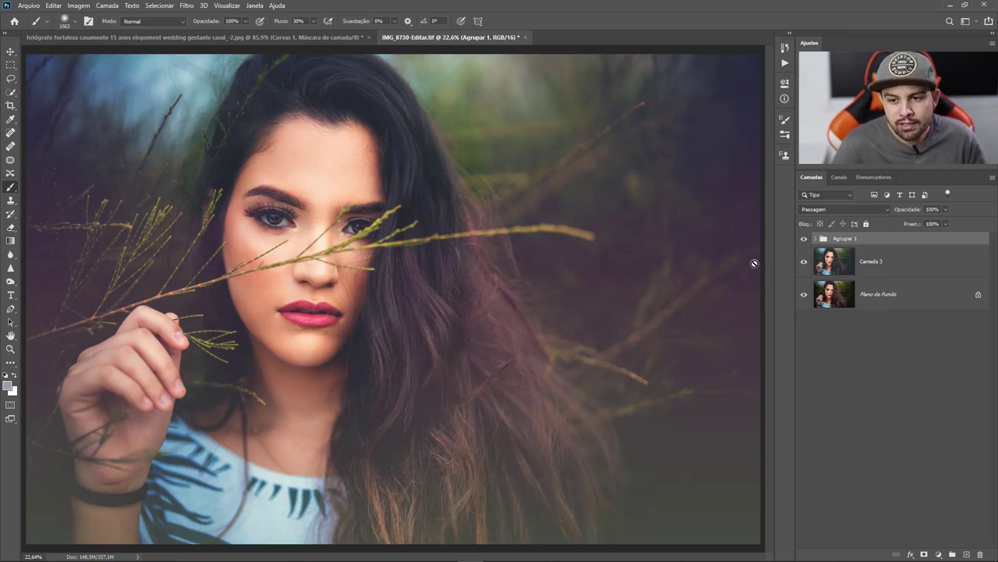
Compare the original background against Camada 3, then delete the Agrupar 1 group
alt+click(804, 294)
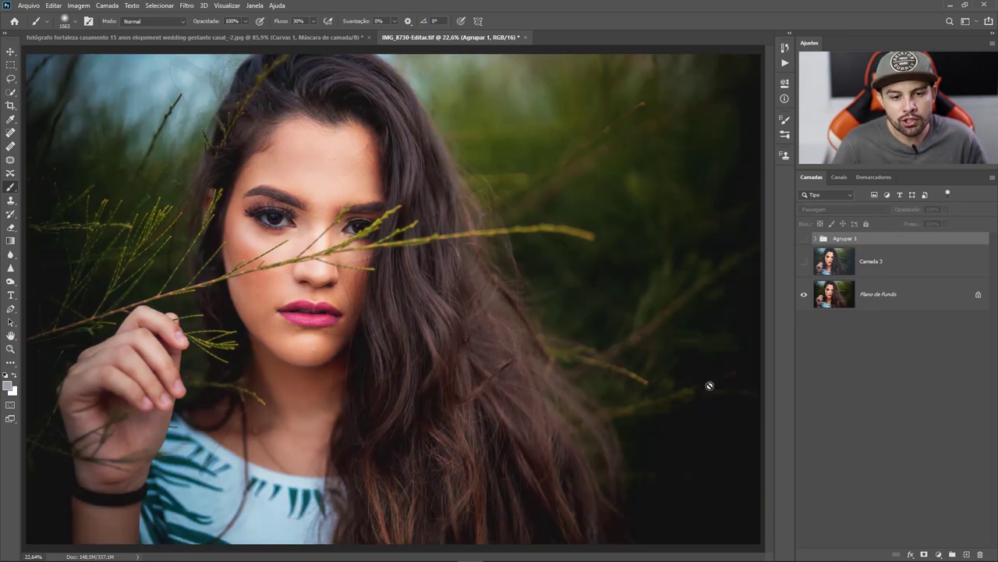
click(803, 262)
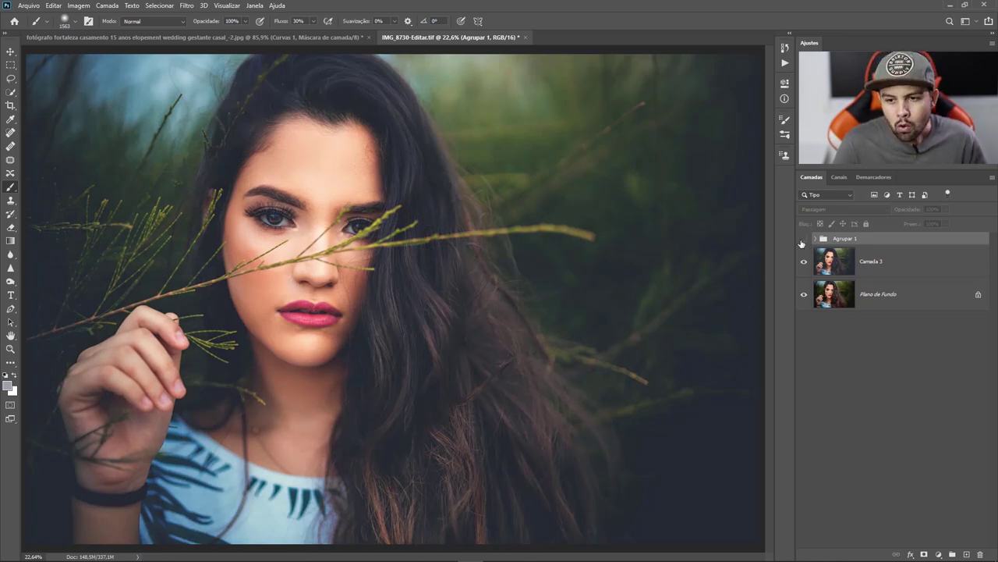
click(804, 239)
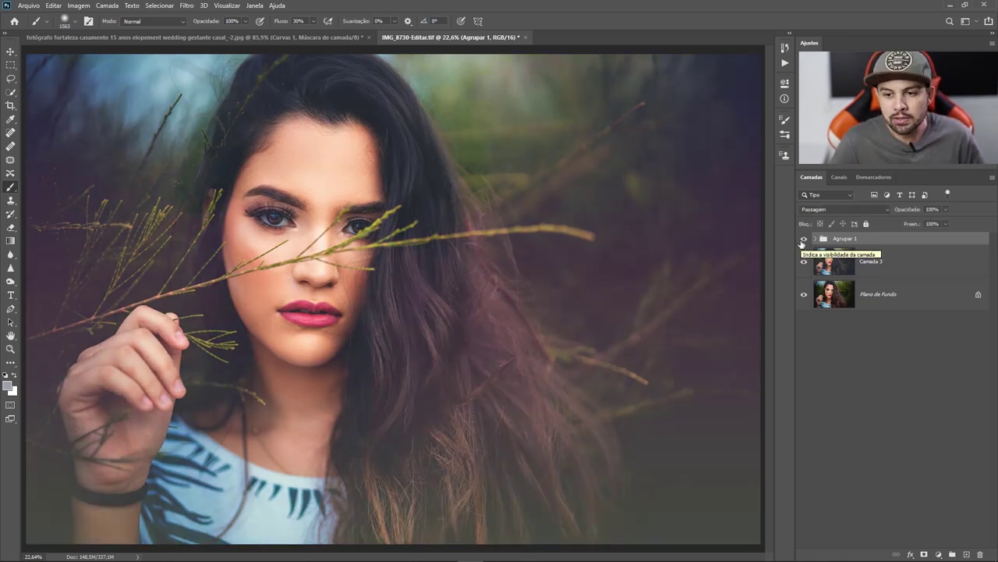
key(Delete)
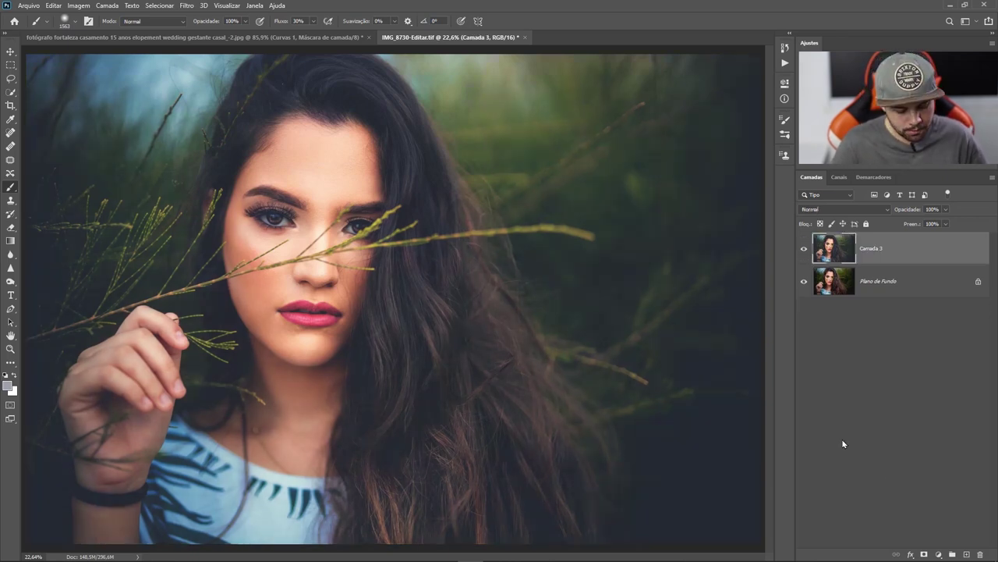
Add empty layer Camada 4 above Camada 3 and start a Degradê gradient fill layer
click(966, 554)
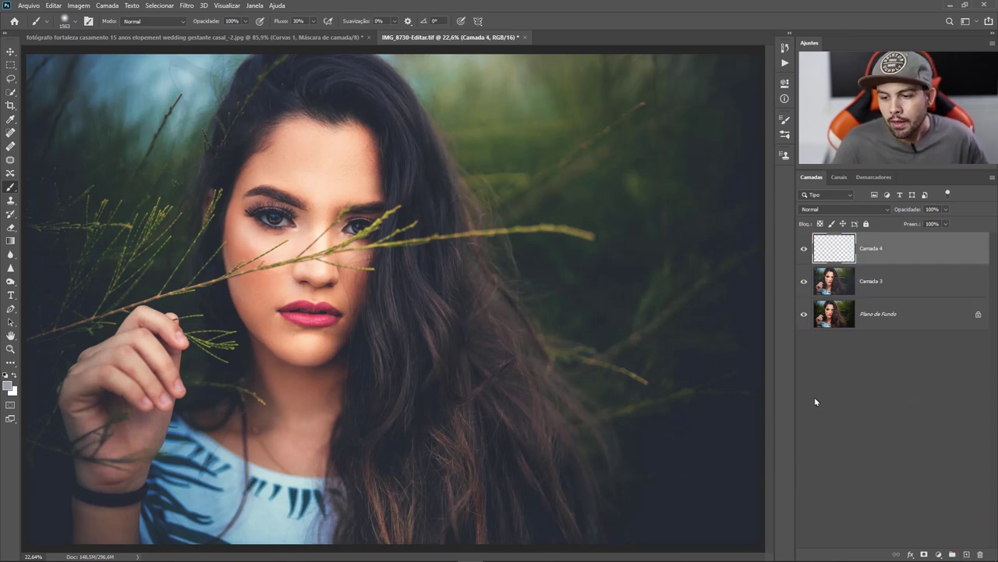
click(940, 554)
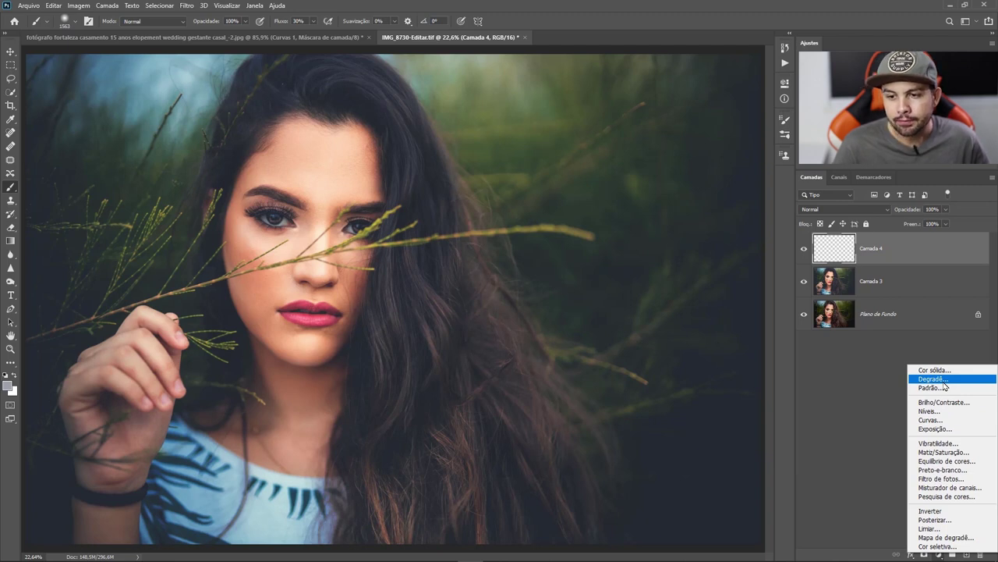
click(943, 380)
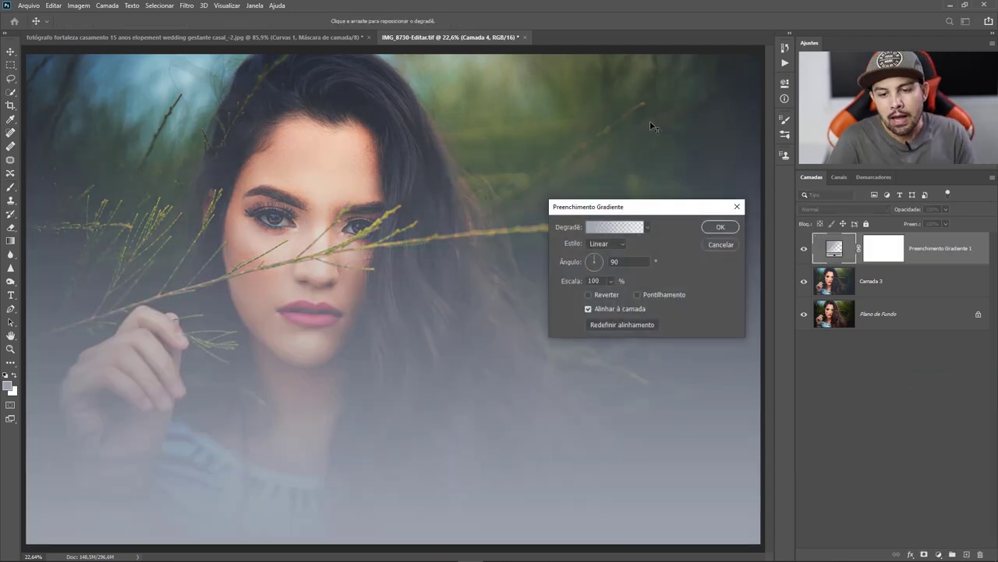
Fill the photo with the first pink-yellow-blue pastel gradient from Meus degradês
click(647, 228)
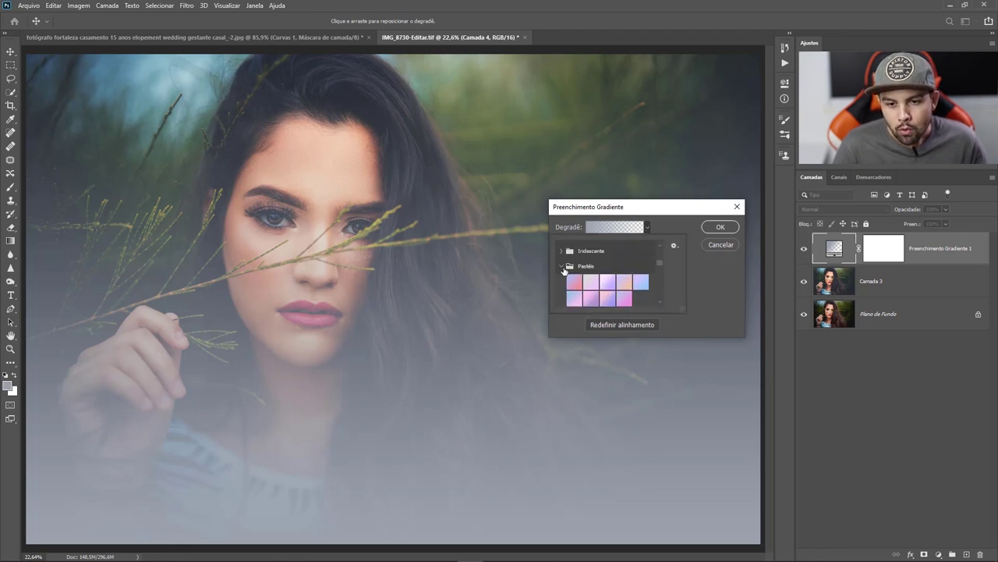
click(562, 266)
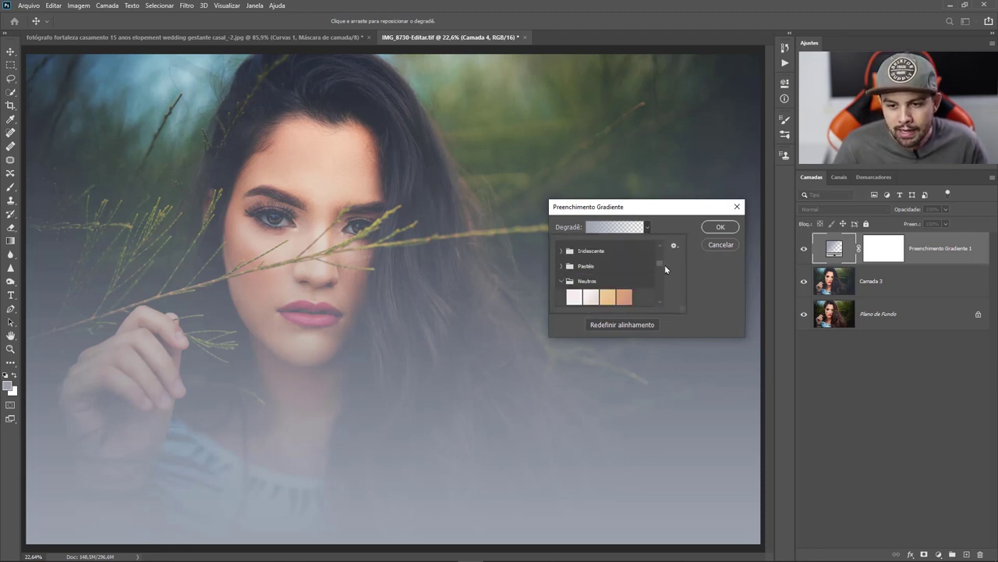
drag(658, 267, 668, 244)
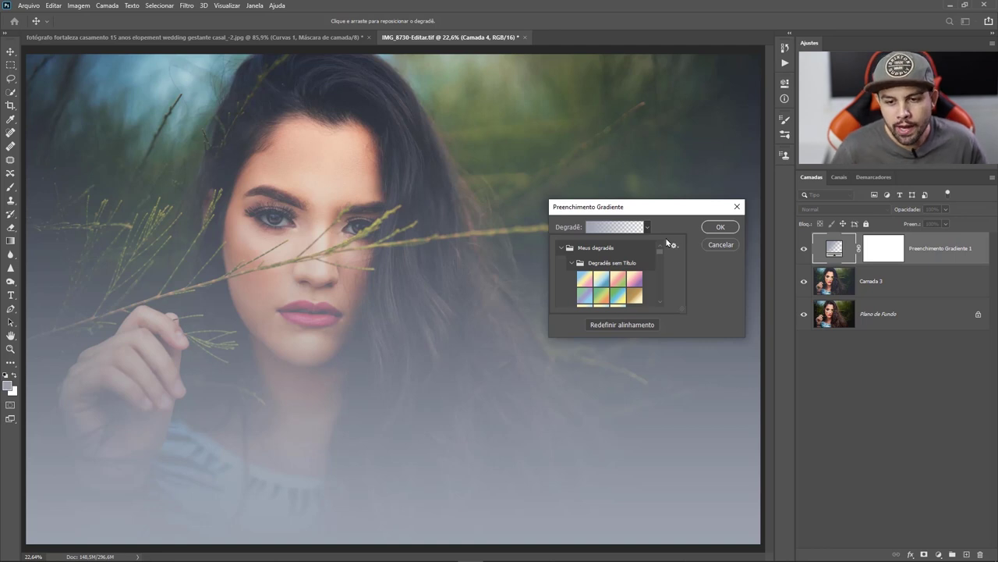
click(583, 279)
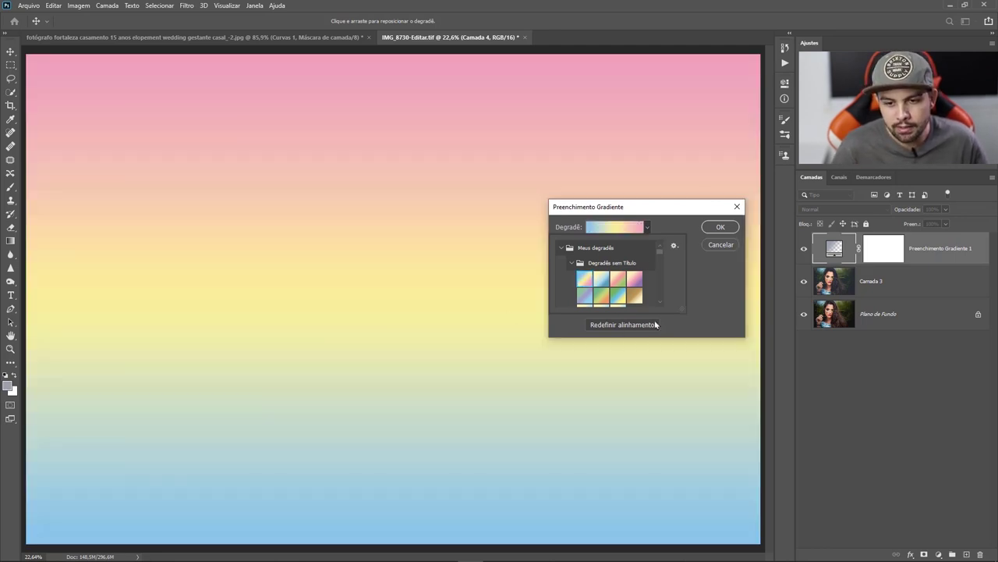
click(712, 232)
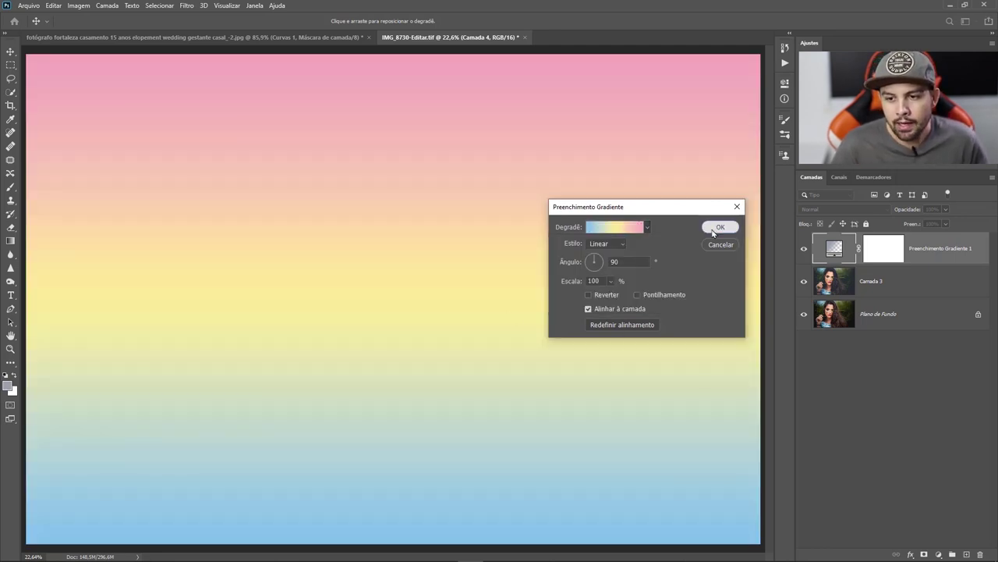
click(718, 227)
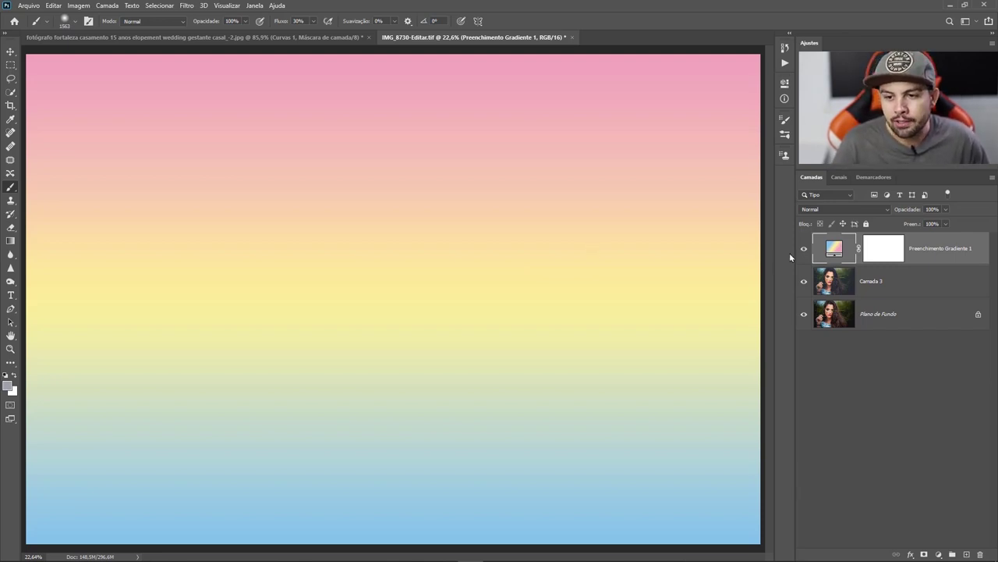
click(830, 209)
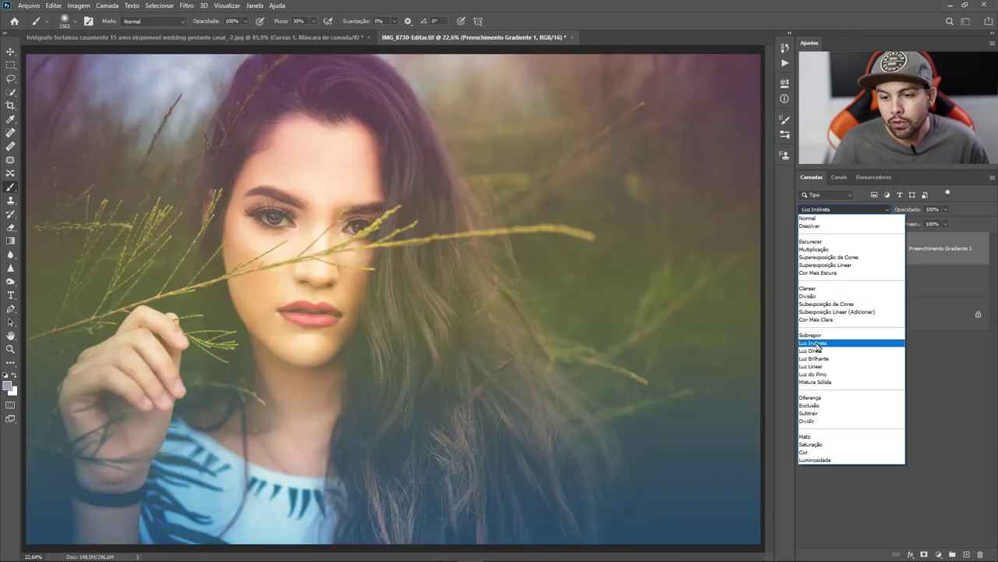
Blend the gradient layer in Luz Indireta and try pink-purple and pink-green presets
click(818, 344)
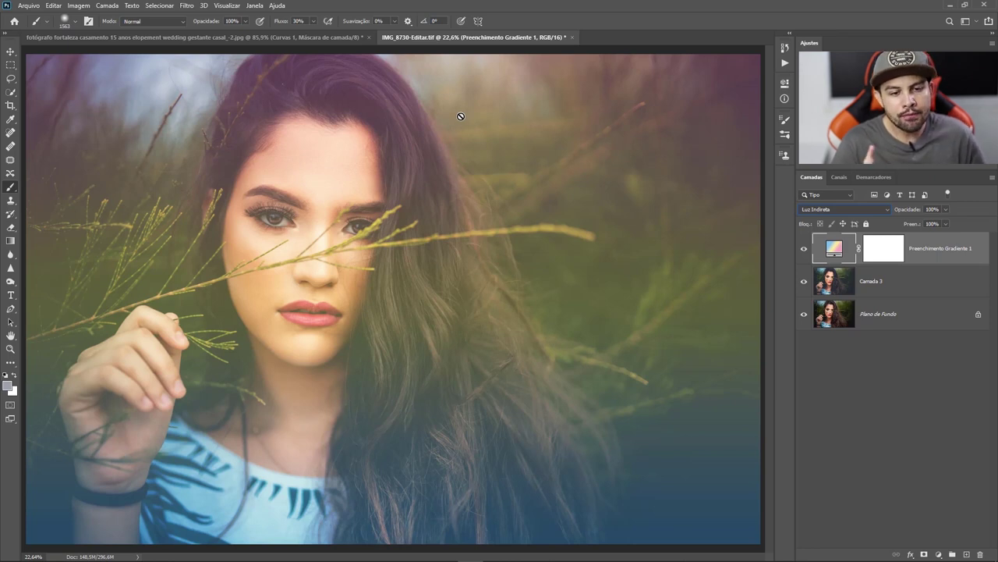
double_click(834, 251)
click(646, 227)
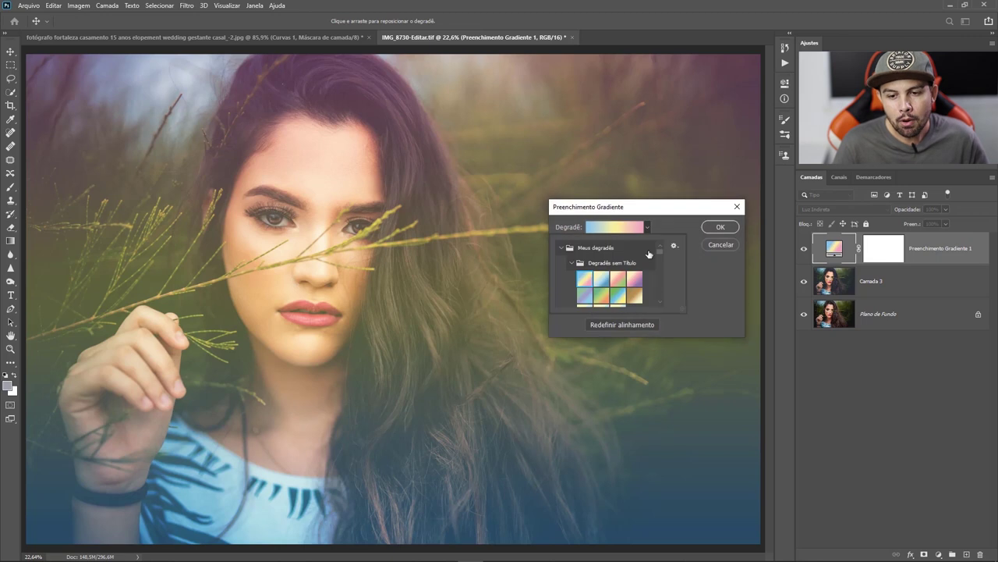
click(637, 281)
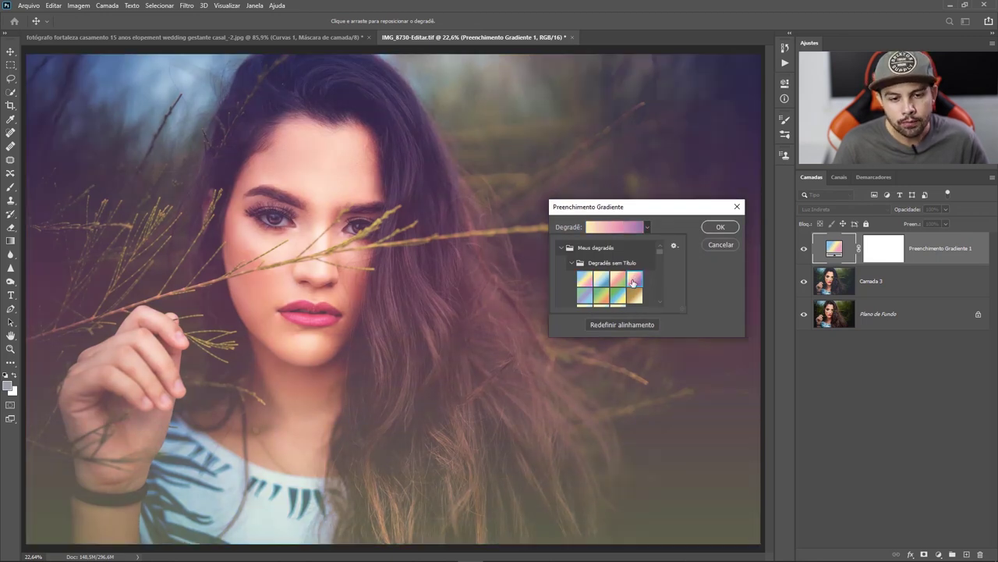
click(616, 280)
Try teal, green-orange and blue-pink presets, settling on a blue-yellow-pink pastel gradient
scroll(605, 284, down, 1)
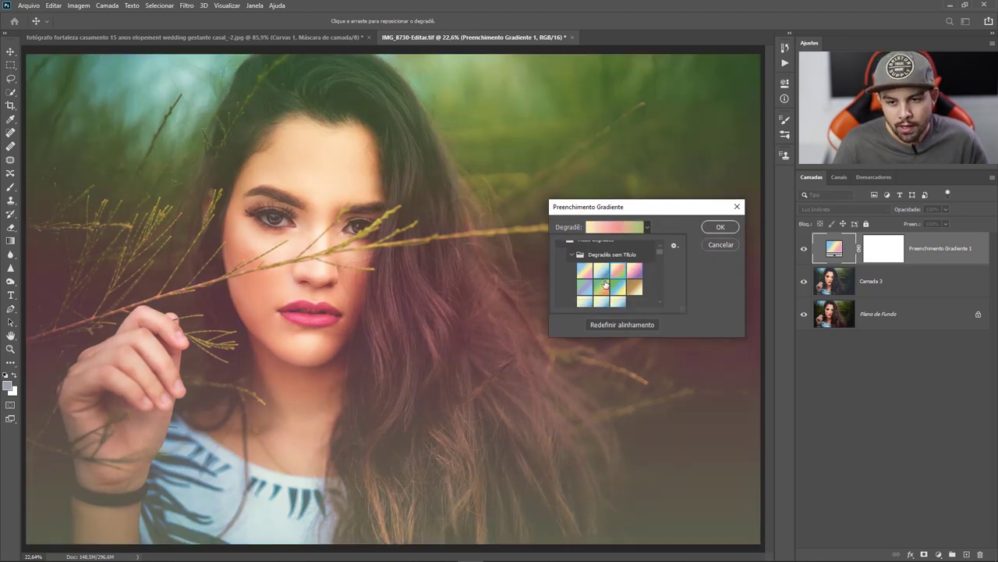
click(585, 288)
click(589, 294)
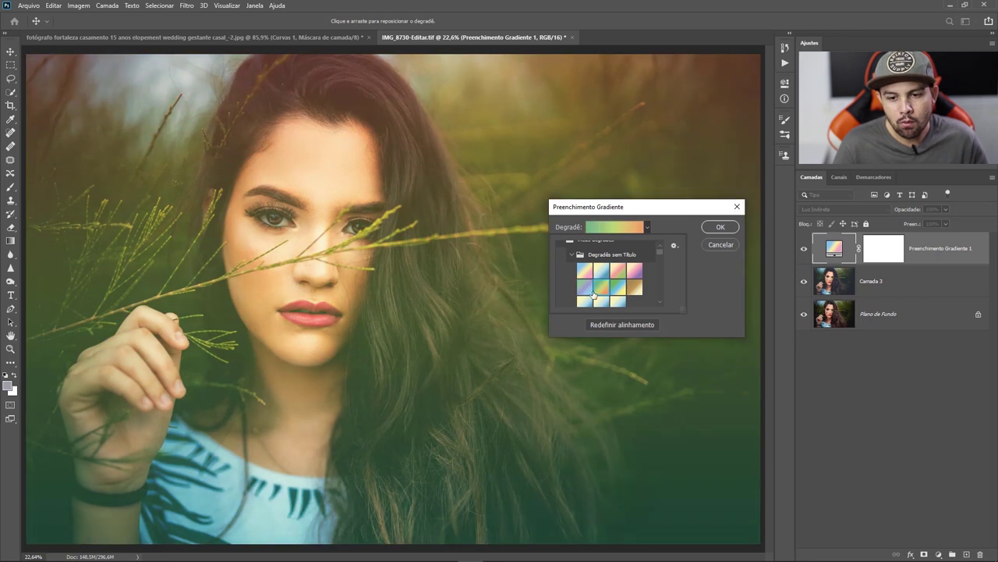
click(616, 290)
click(622, 266)
scroll(624, 281, down, 1)
click(583, 279)
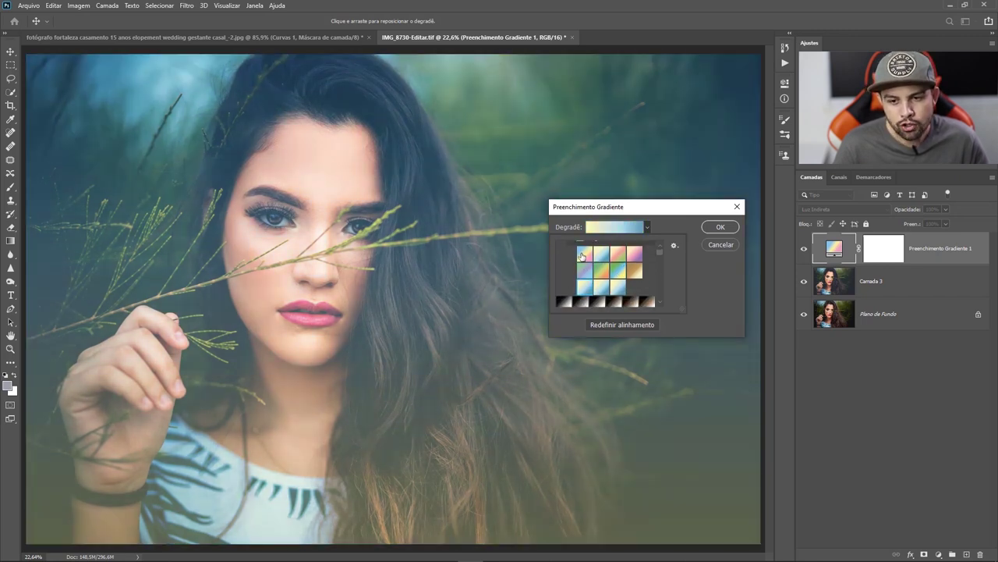
click(581, 256)
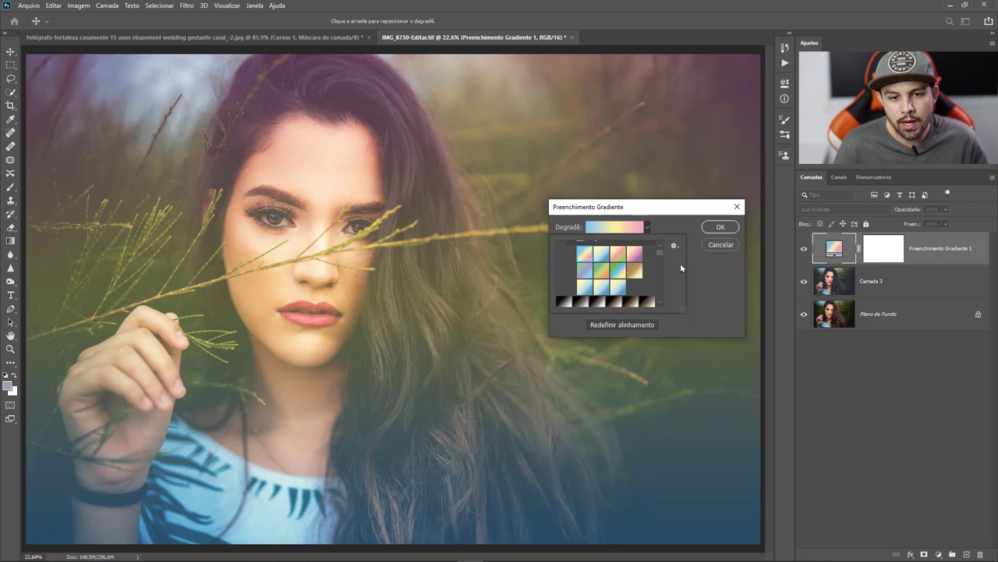
click(712, 227)
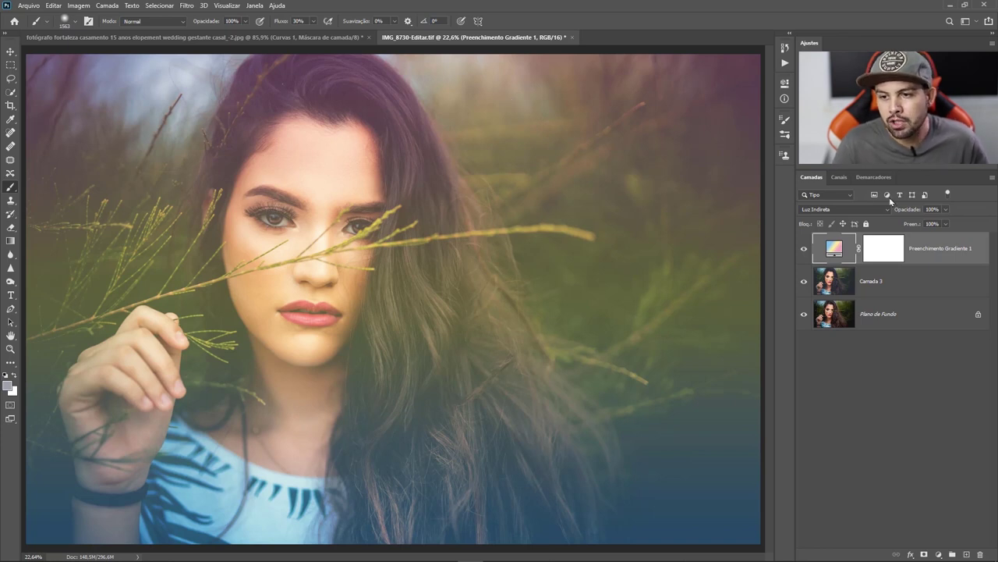
Set the gradient layer to 50% opacity, compare it on and off, and target its mask
mouse_move(903, 212)
mouse_down()
mouse_move(913, 215)
mouse_move(892, 218)
mouse_up()
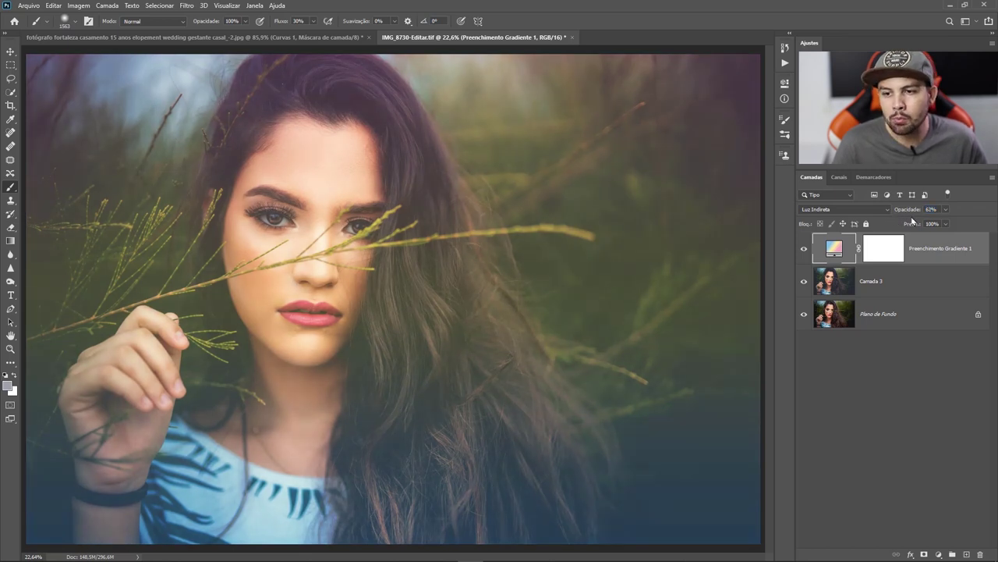
drag(946, 211, 932, 223)
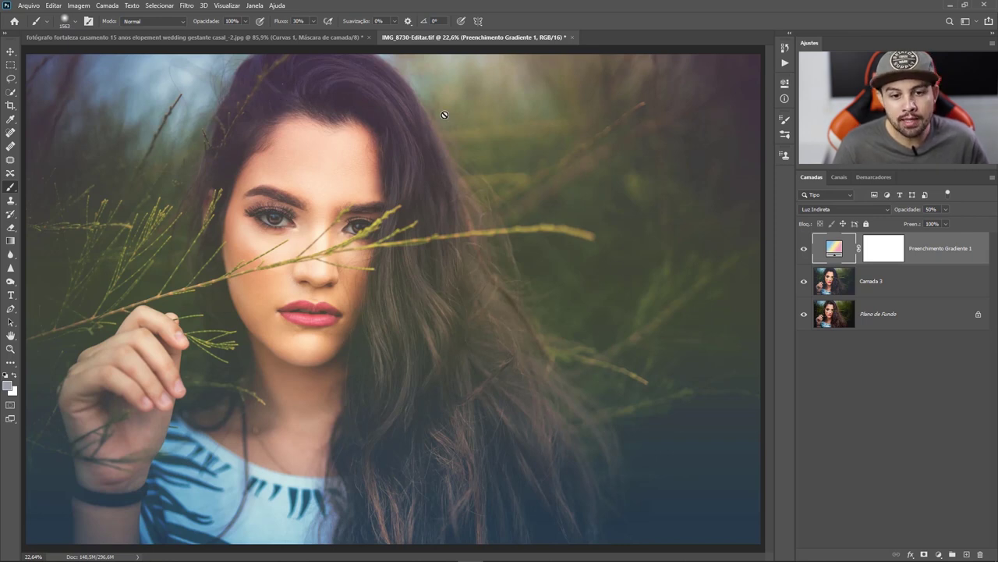
click(804, 248)
click(804, 249)
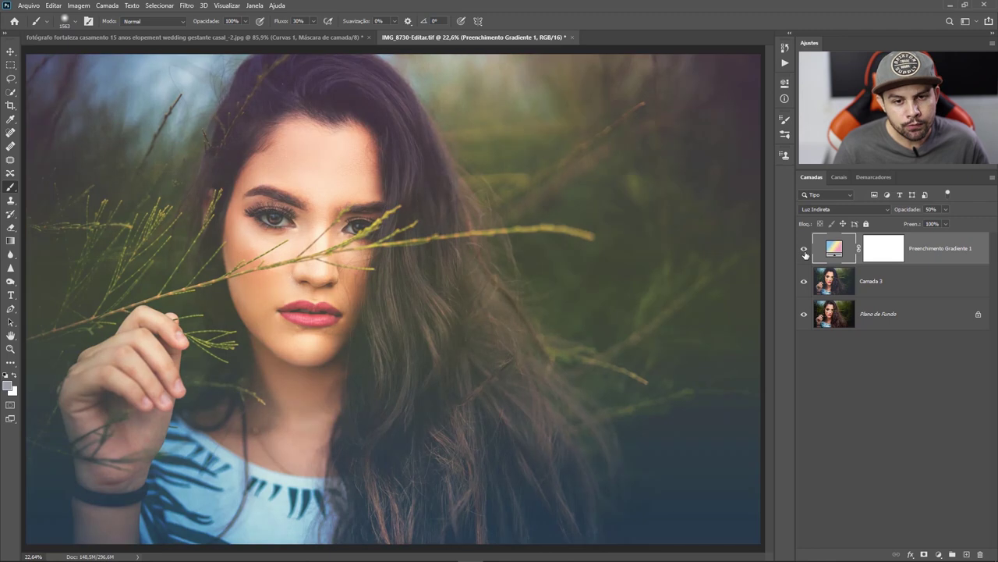
click(804, 249)
click(804, 248)
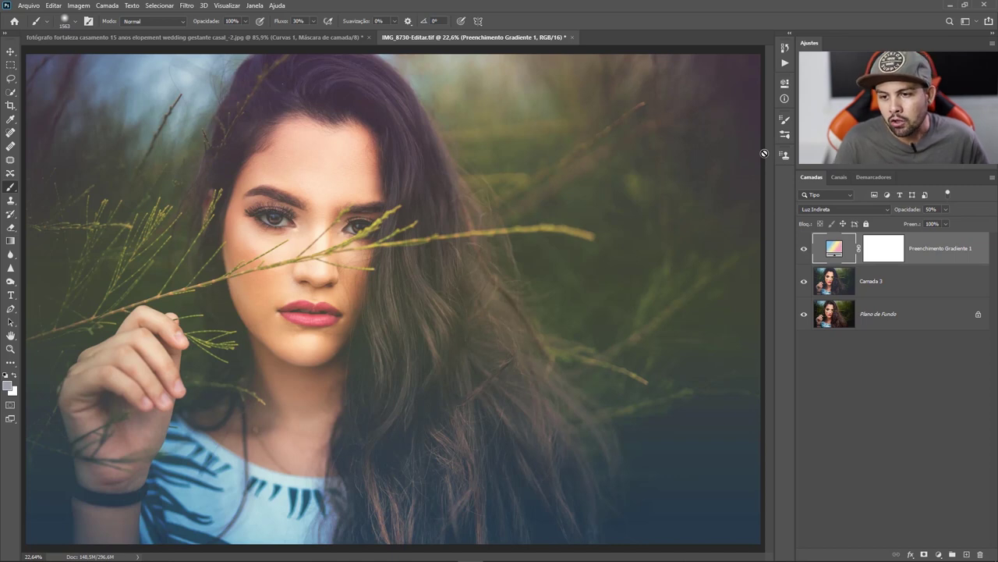
click(885, 249)
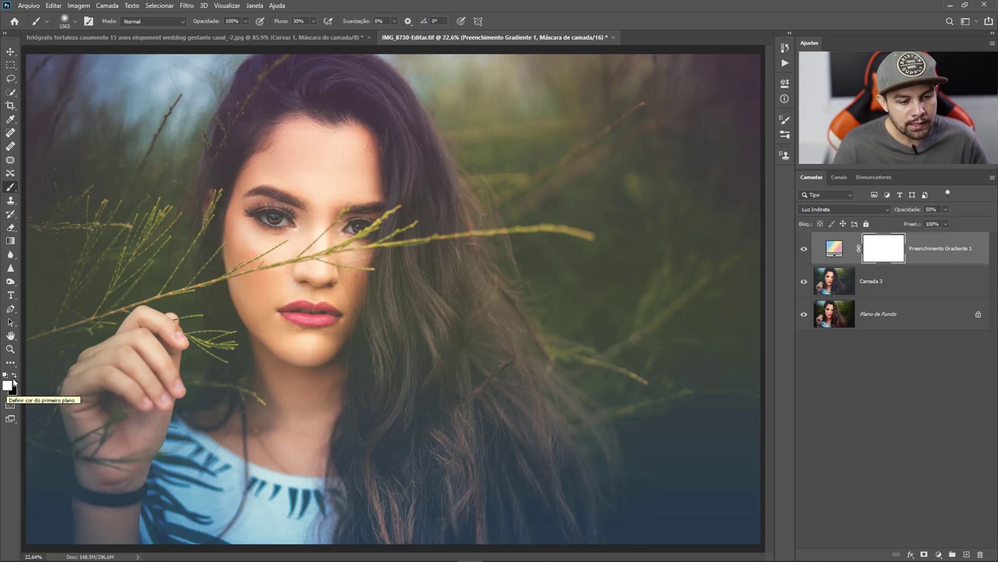
Paint black on the mask with an ~856 px brush over hair crown, face and neck
key(x)
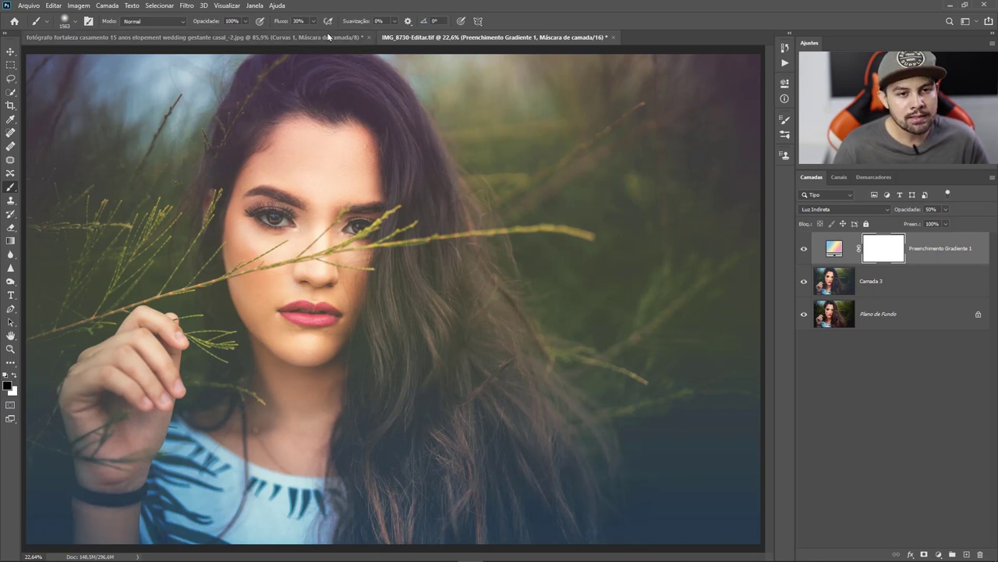
drag(423, 223, 356, 229)
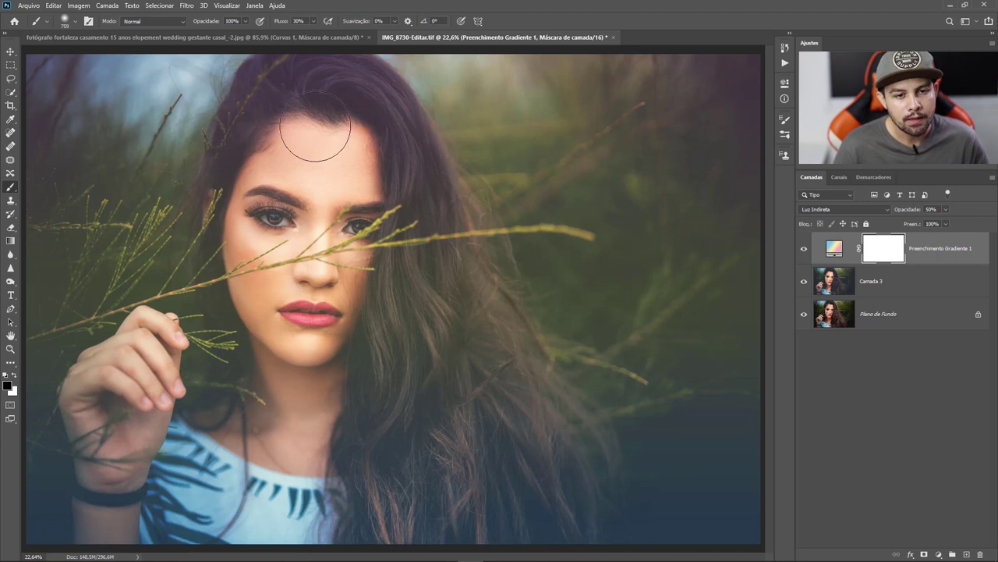
mouse_move(234, 158)
mouse_down()
mouse_move(286, 141)
mouse_move(250, 93)
mouse_up()
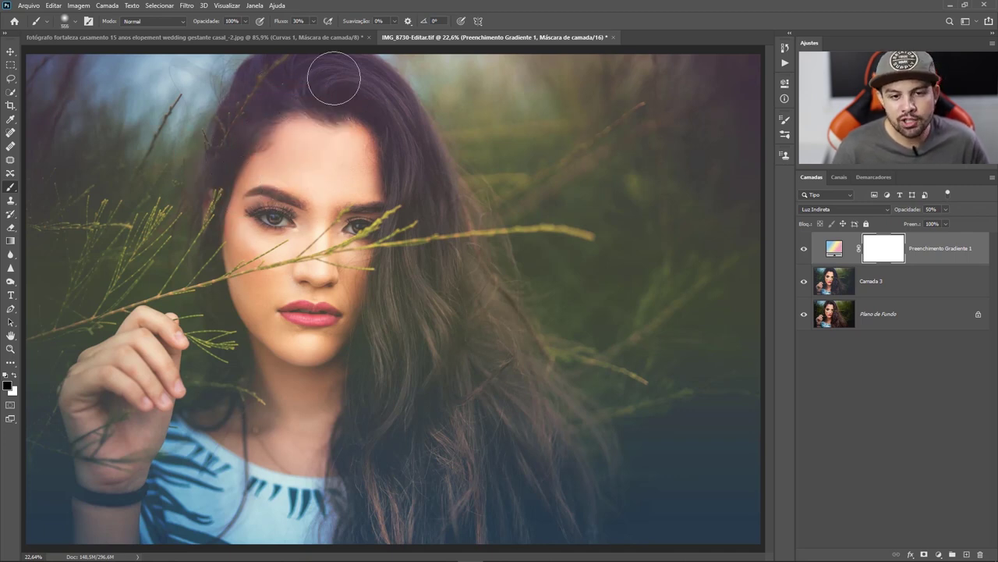
mouse_move(260, 86)
mouse_down()
mouse_move(396, 127)
mouse_move(436, 234)
mouse_up()
drag(290, 117, 272, 89)
mouse_move(378, 74)
mouse_down()
mouse_move(422, 397)
mouse_move(370, 370)
mouse_move(390, 234)
mouse_up()
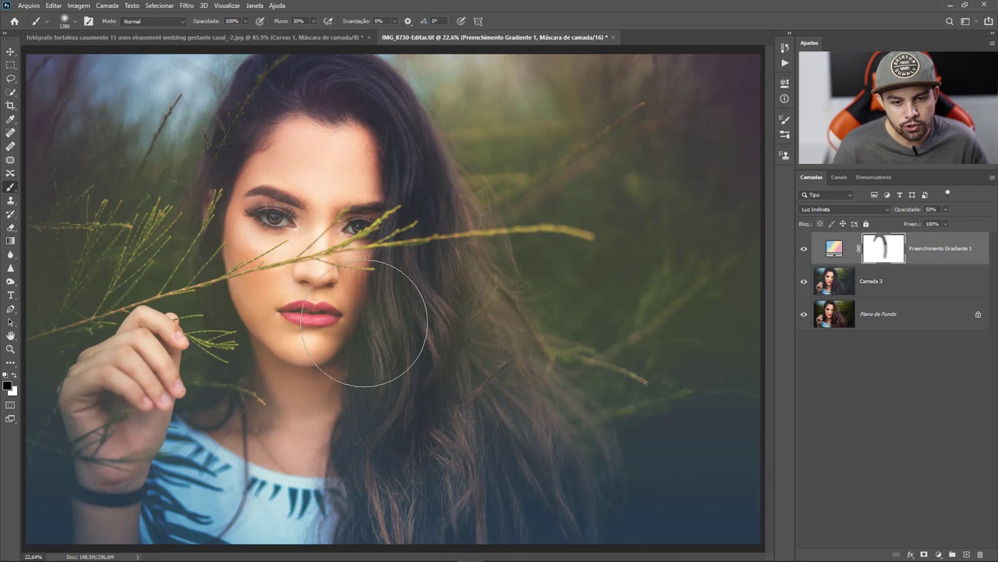
mouse_move(364, 323)
mouse_down()
mouse_move(298, 203)
mouse_move(285, 251)
mouse_up()
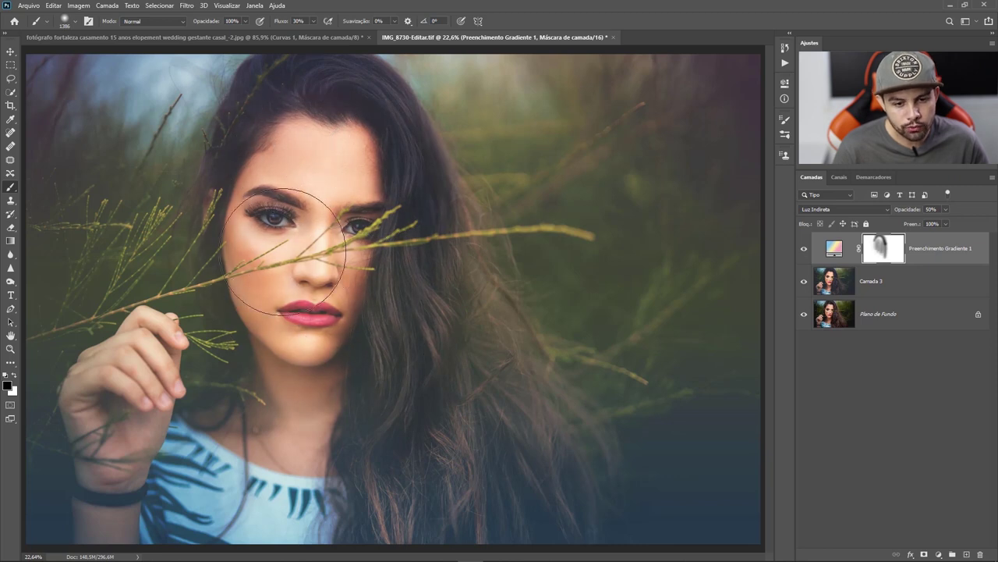
drag(300, 421, 234, 483)
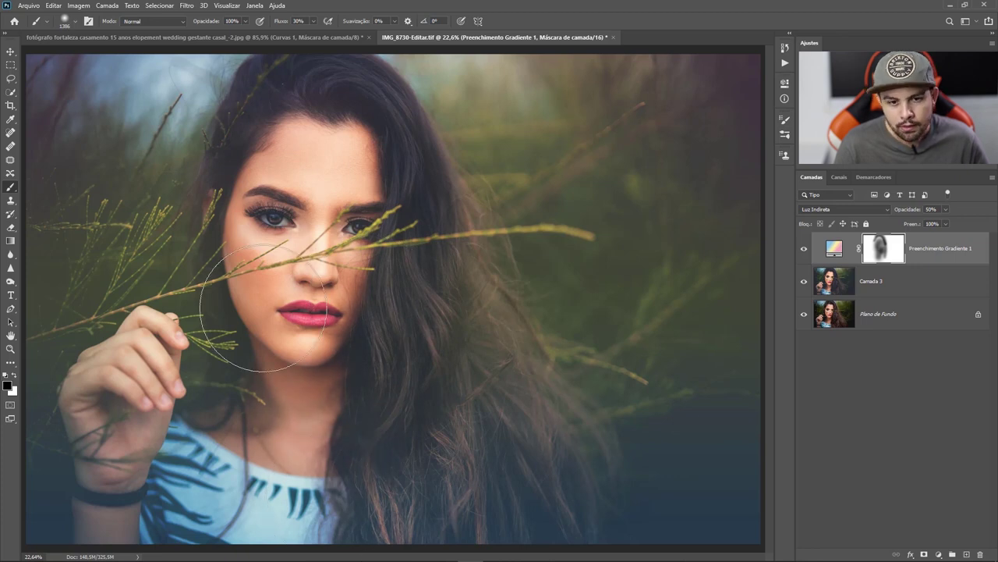
Paint white to restore the toning on the right-side hair, then compare with the layer toggled
key(x)
mouse_move(458, 298)
mouse_down()
mouse_move(445, 249)
mouse_move(408, 419)
mouse_up()
drag(463, 336, 401, 468)
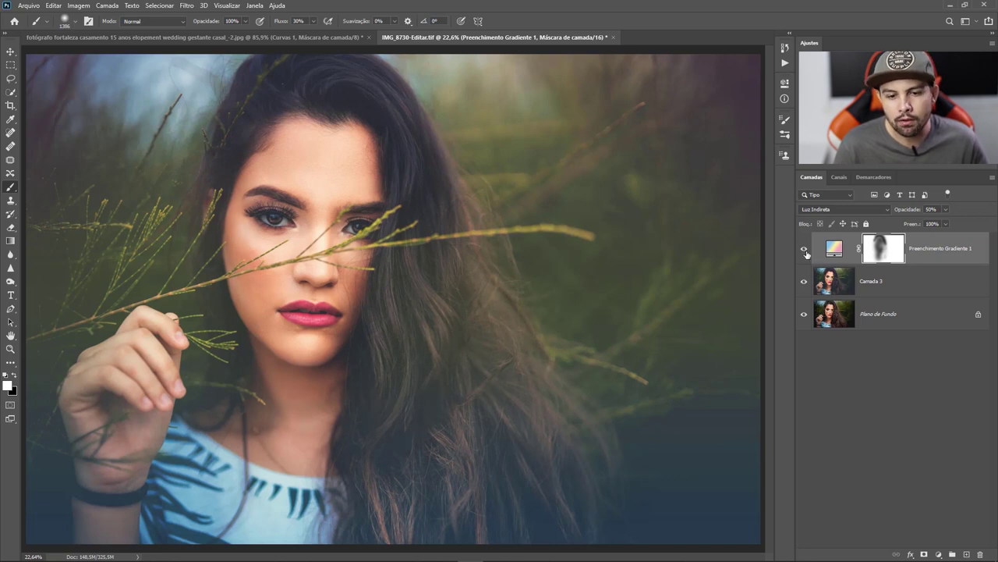
click(804, 250)
click(803, 250)
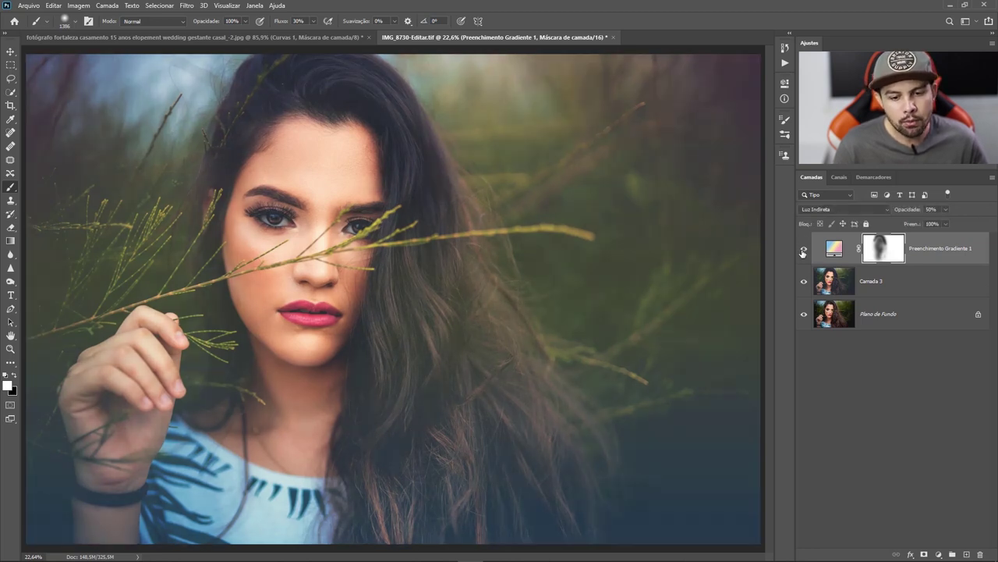
click(804, 249)
click(803, 250)
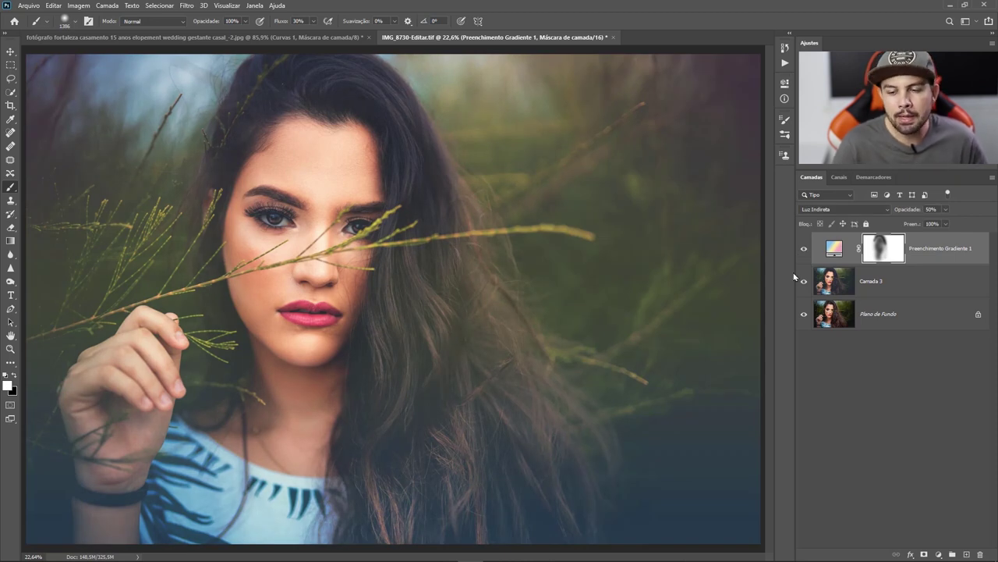
Apply a blue gradient preset to the fill layer and compare it on and off
double_click(833, 252)
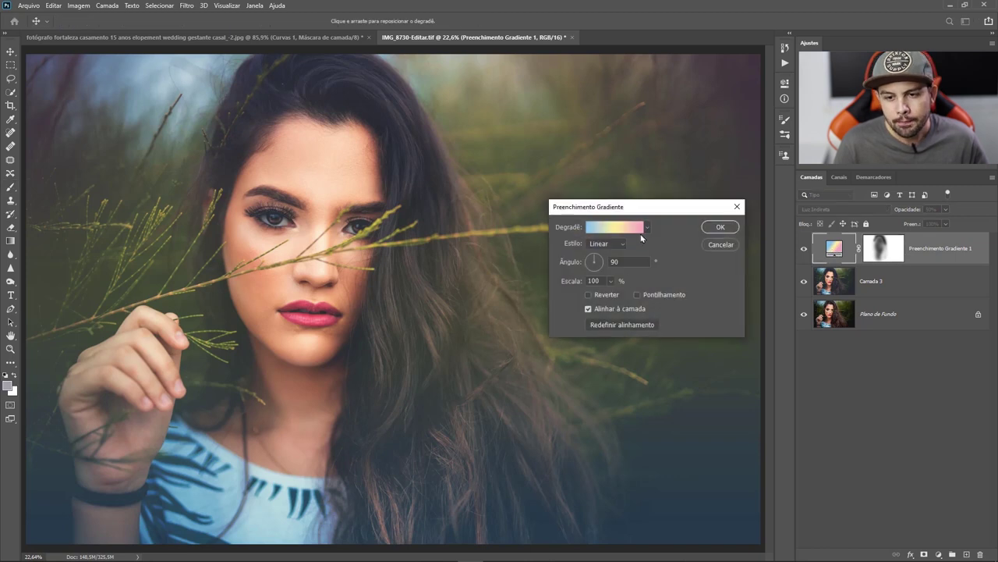
click(648, 228)
scroll(598, 274, down, 3)
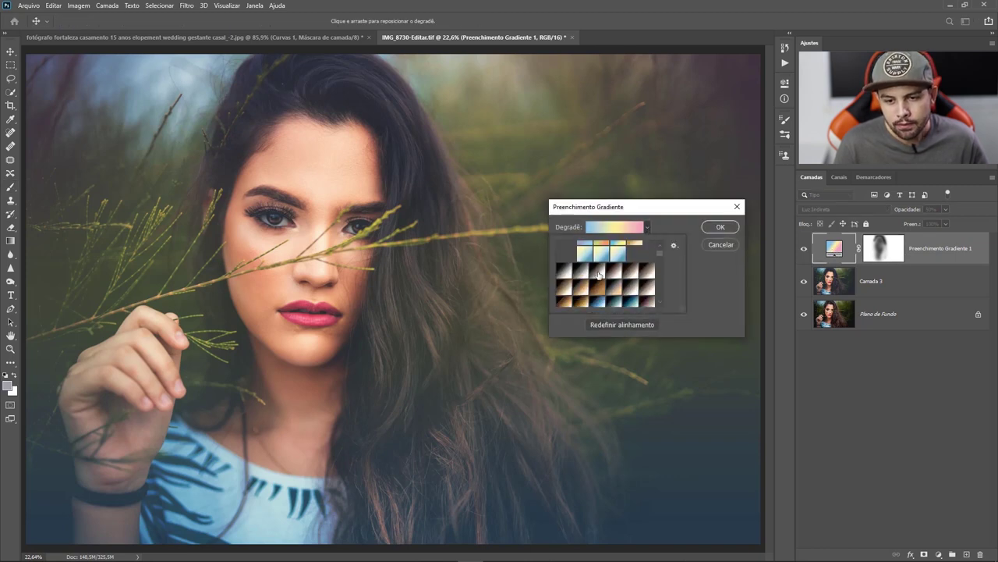
scroll(598, 274, down, 2)
click(598, 273)
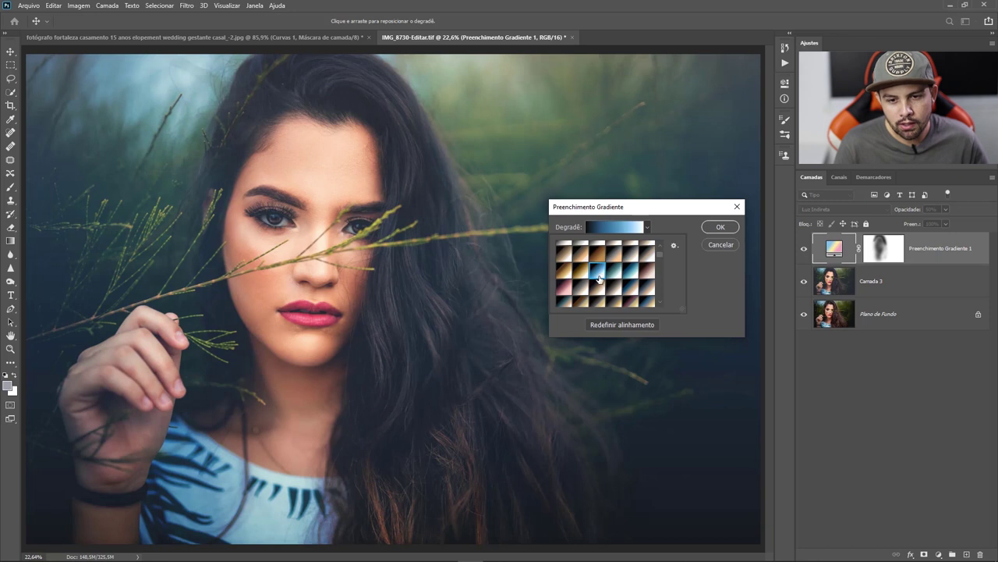
click(721, 228)
click(804, 248)
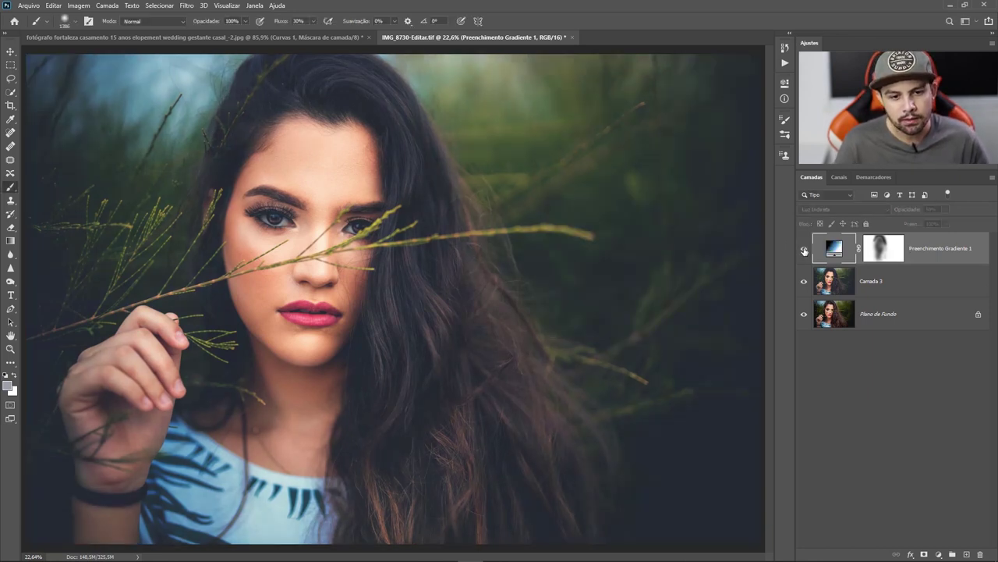
click(804, 249)
click(804, 249)
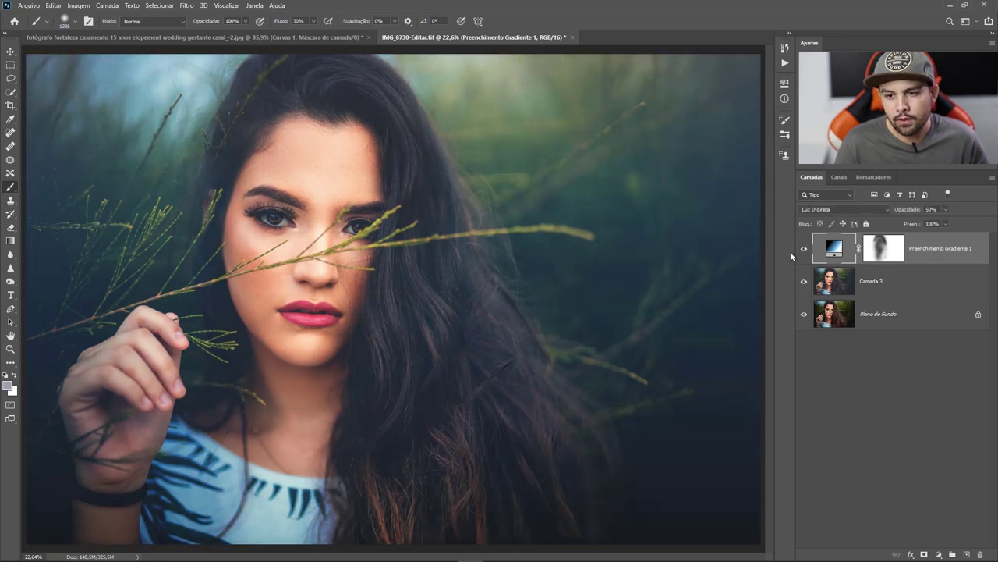
Switch the gradient fill to the warm brown-orange preset and compare the amber toning
double_click(834, 250)
click(648, 227)
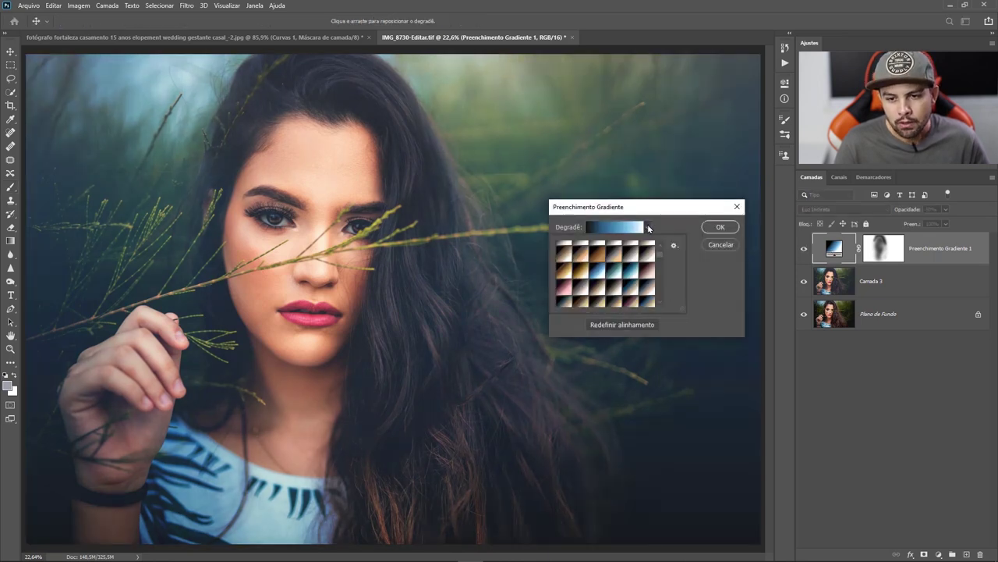
click(596, 255)
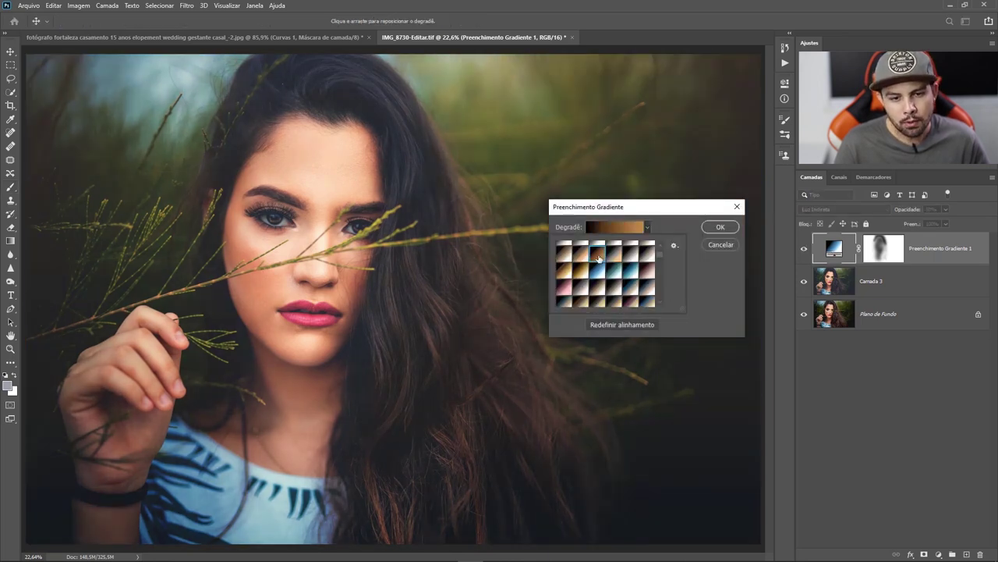
click(721, 227)
click(804, 249)
click(804, 249)
click(805, 248)
click(804, 249)
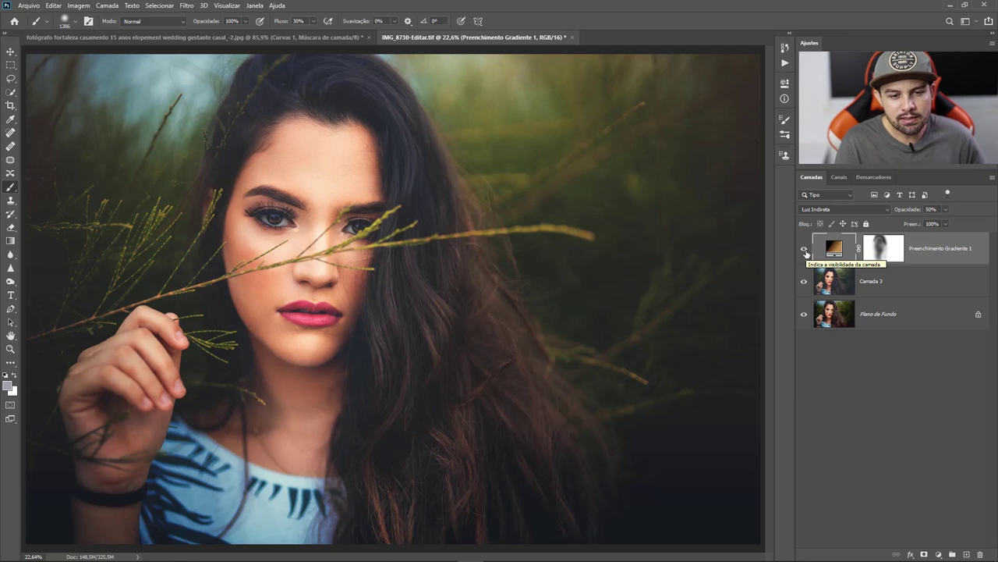